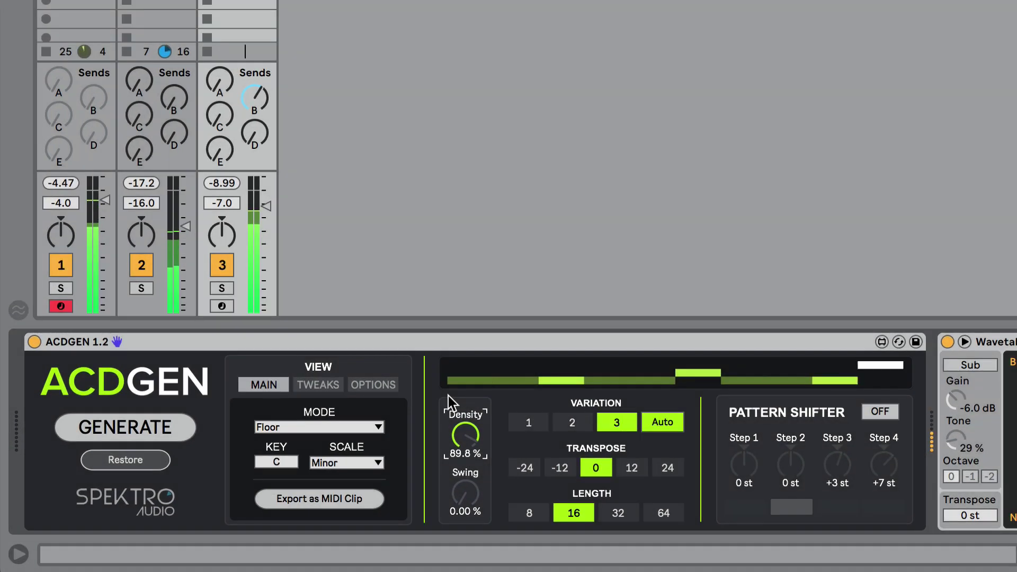
# Select the volume fader of track 3 and generate a new Floor-mode pattern in ACDGEN.
pyautogui.click(260, 206)
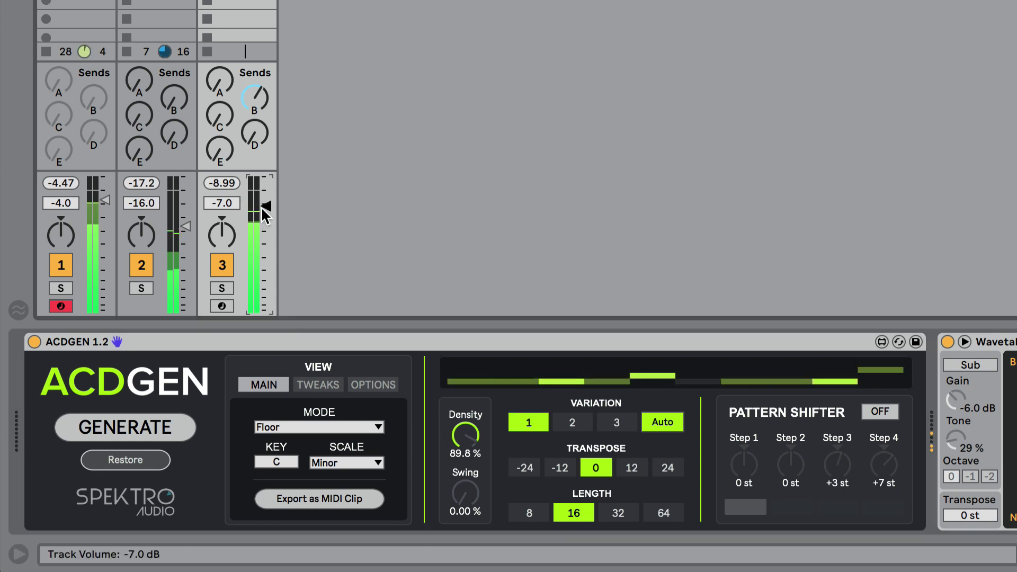
pyautogui.scroll(-1, 262, 207)
pyautogui.click(162, 417)
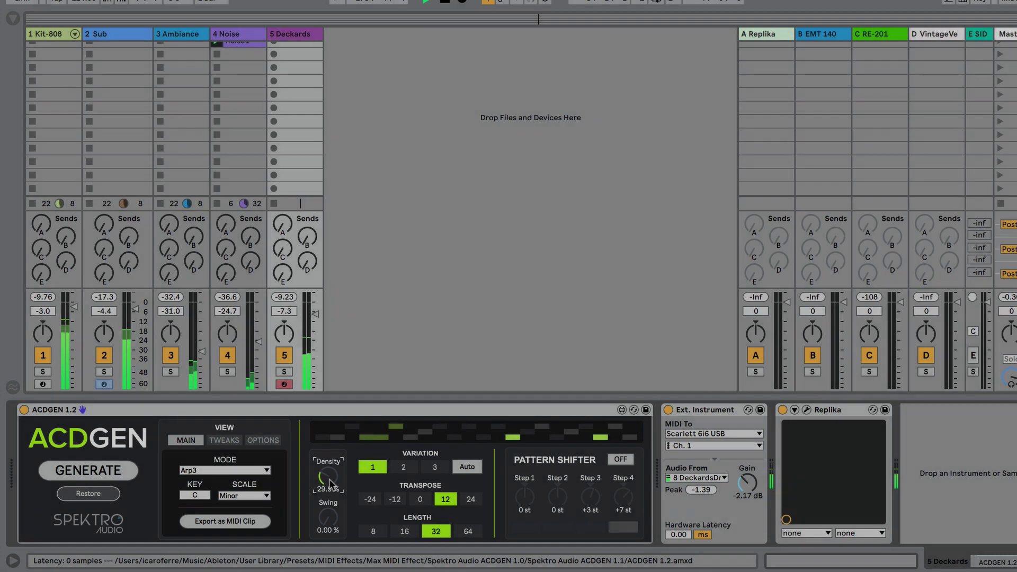
# Raise the density of the Arp3 pattern on the Deckards track to 100% and generate a new pattern.
pyautogui.moveTo(329, 483); pyautogui.dragTo(329, 482)
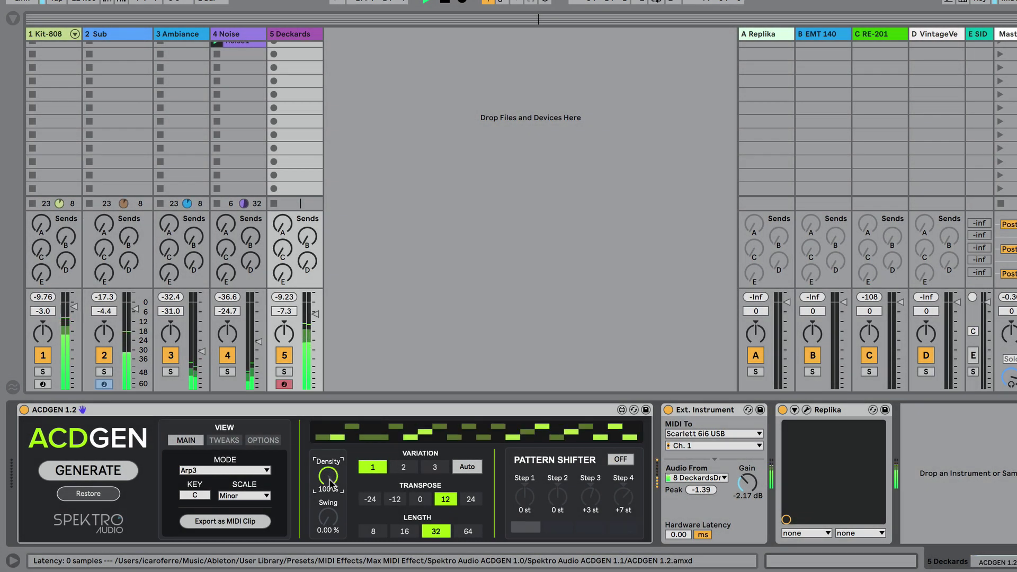
pyautogui.click(125, 474)
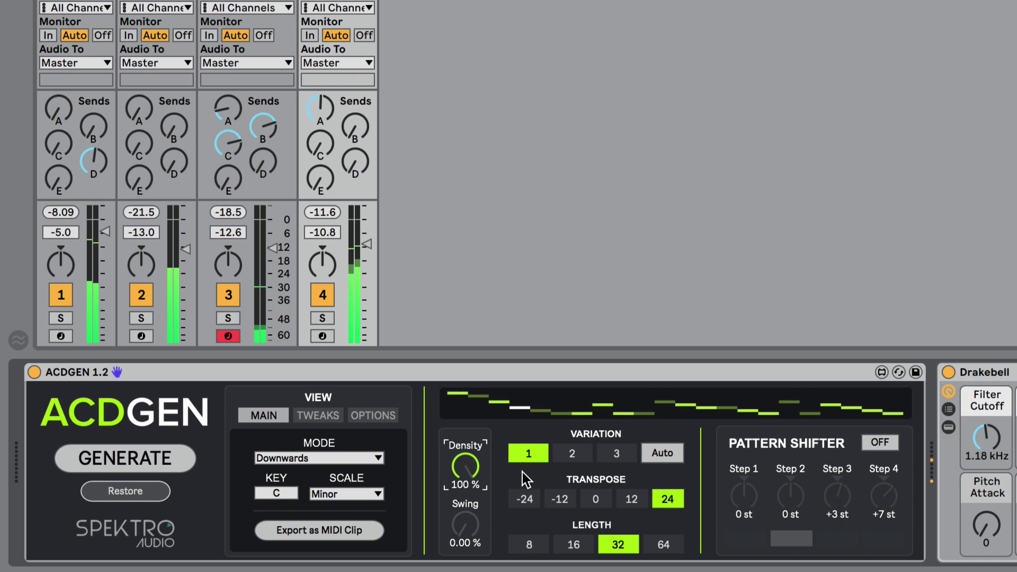
# Switch the Downwards pattern on the Bell 2 track through lengths 16 and 8, ending on 32.
pyautogui.click(573, 544)
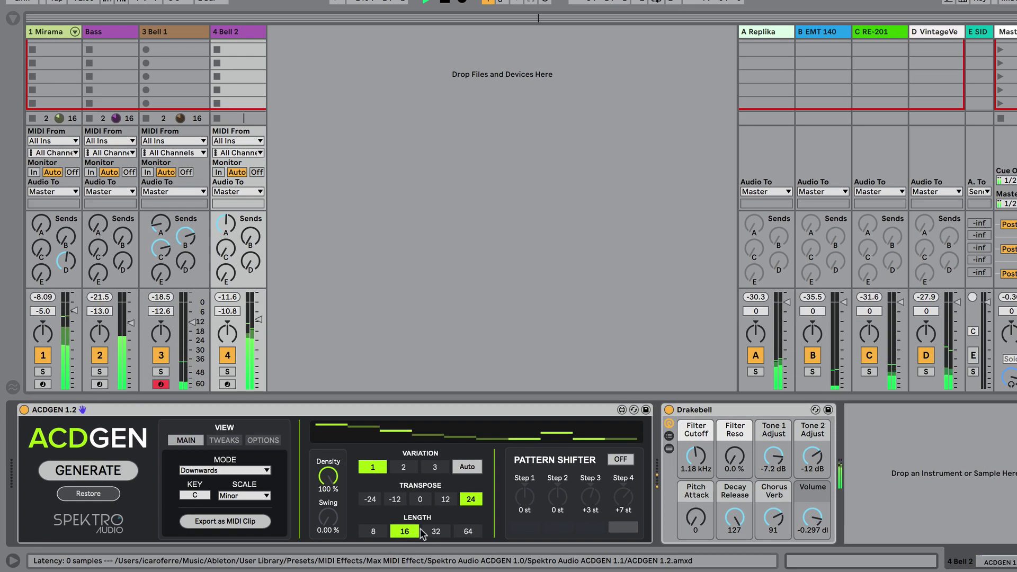
pyautogui.click(373, 531)
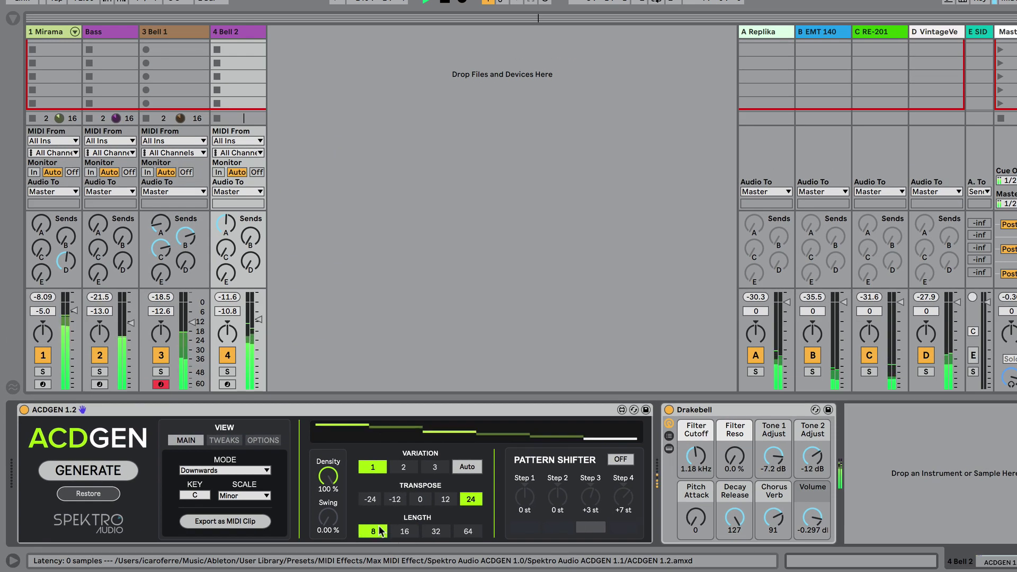
pyautogui.click(435, 531)
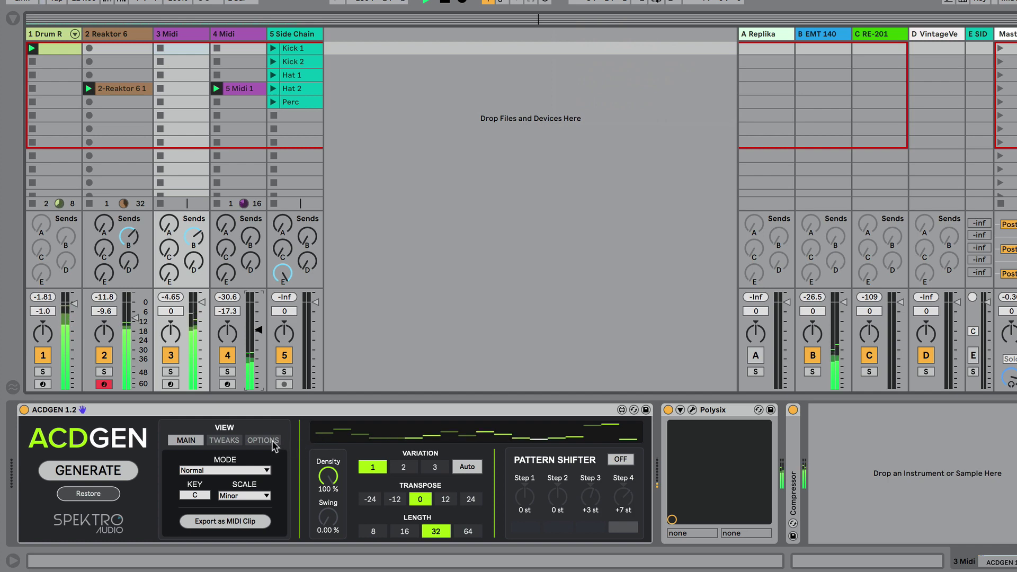
# Generate a new pattern for the third track, change the mode to Upwards, and generate again.
pyautogui.click(108, 475)
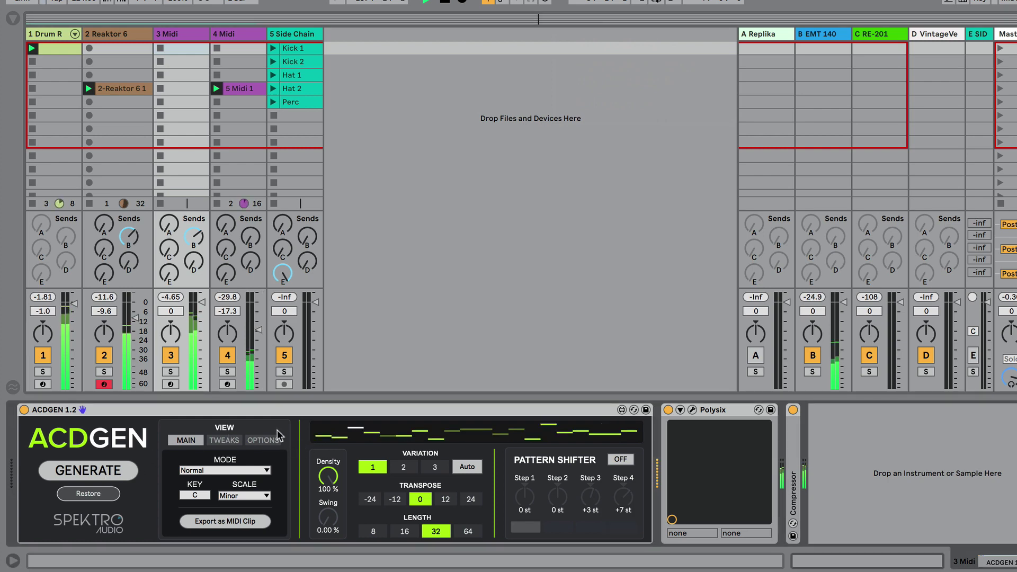
pyautogui.click(243, 469)
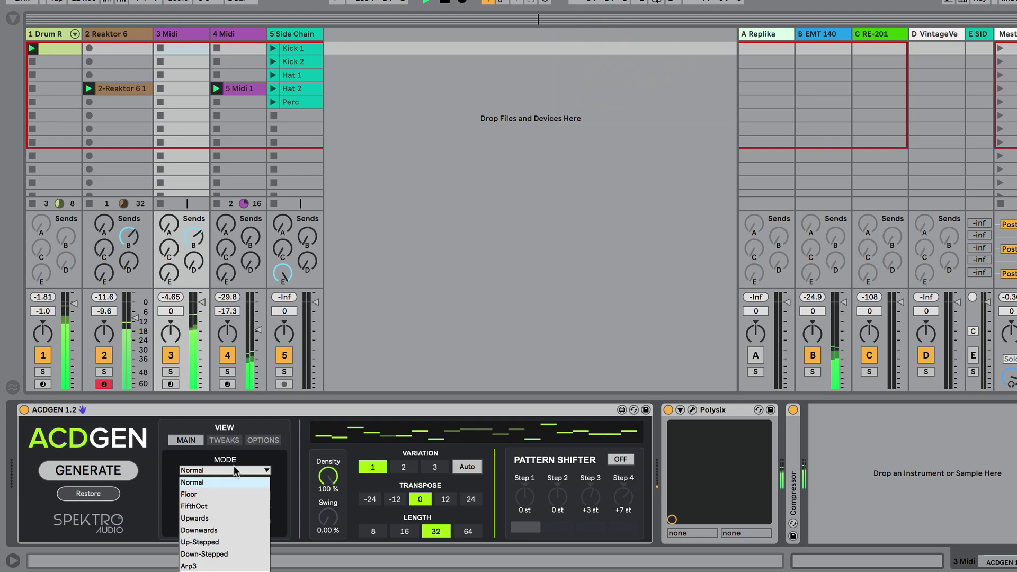
pyautogui.click(226, 521)
pyautogui.click(123, 481)
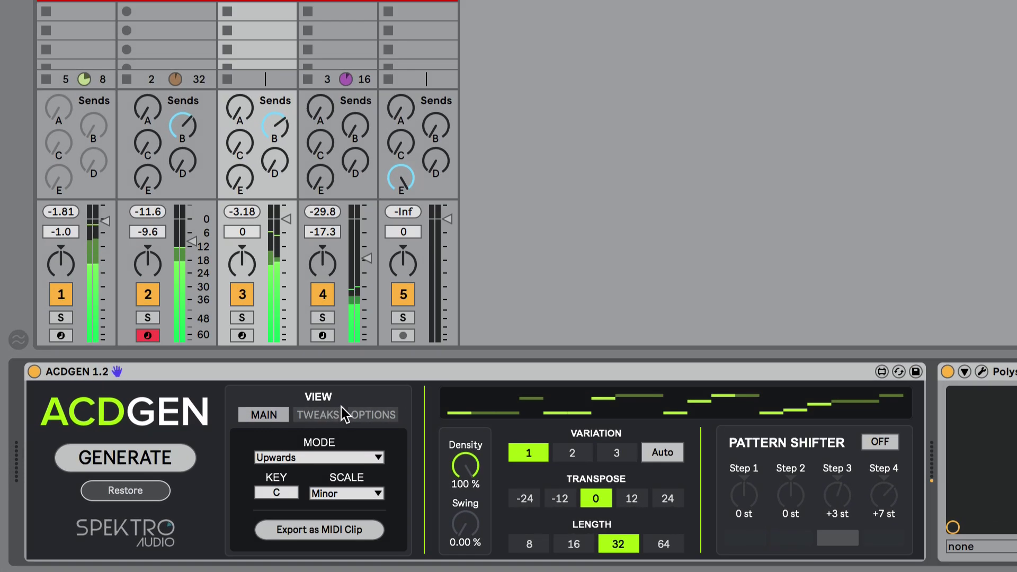
# Set the transpose preset to 2 and audition transpositions of 12 and 15, ending on 0.
pyautogui.click(358, 414)
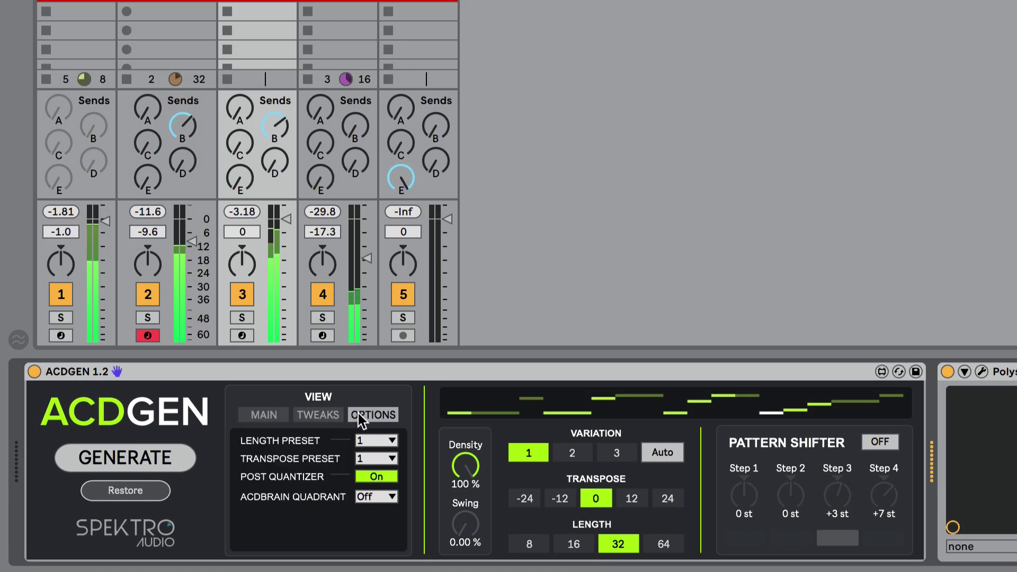
pyautogui.click(376, 459)
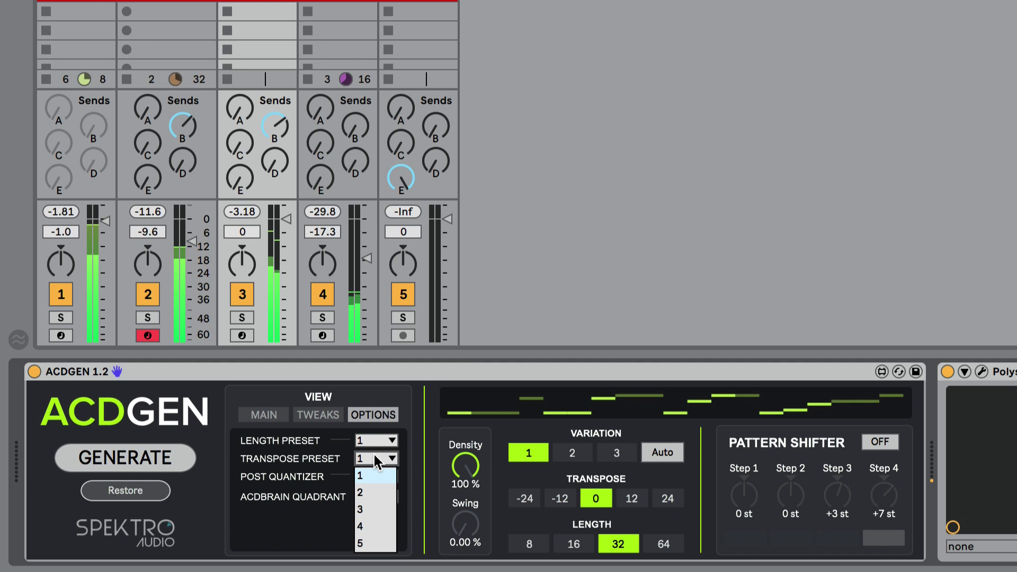
pyautogui.click(376, 492)
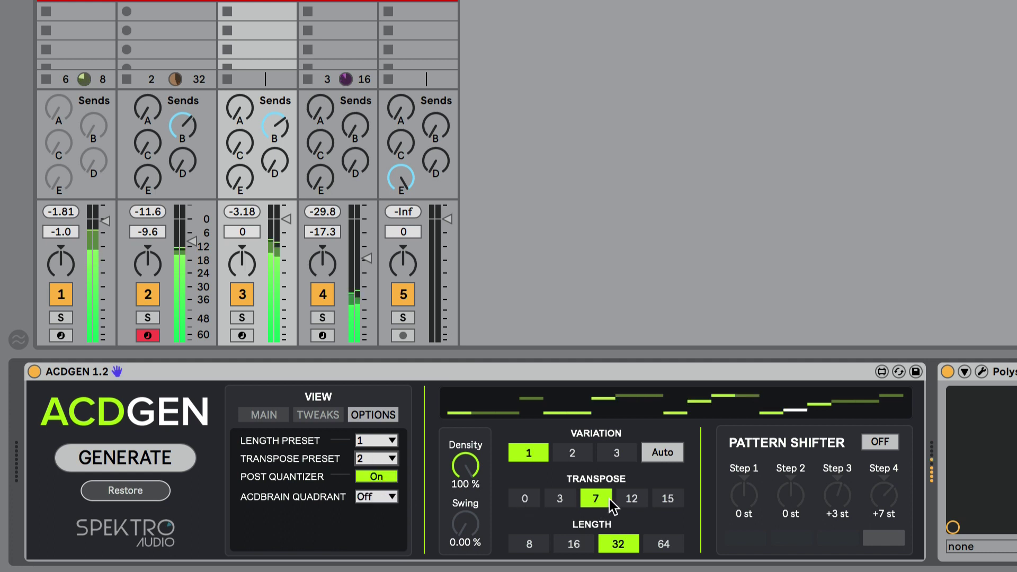
pyautogui.click(629, 499)
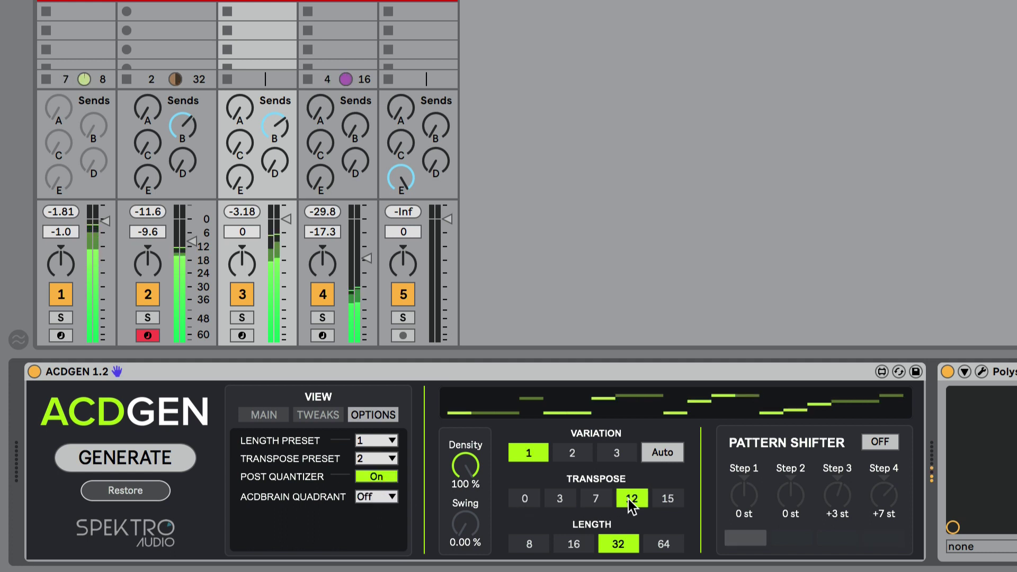
pyautogui.click(671, 498)
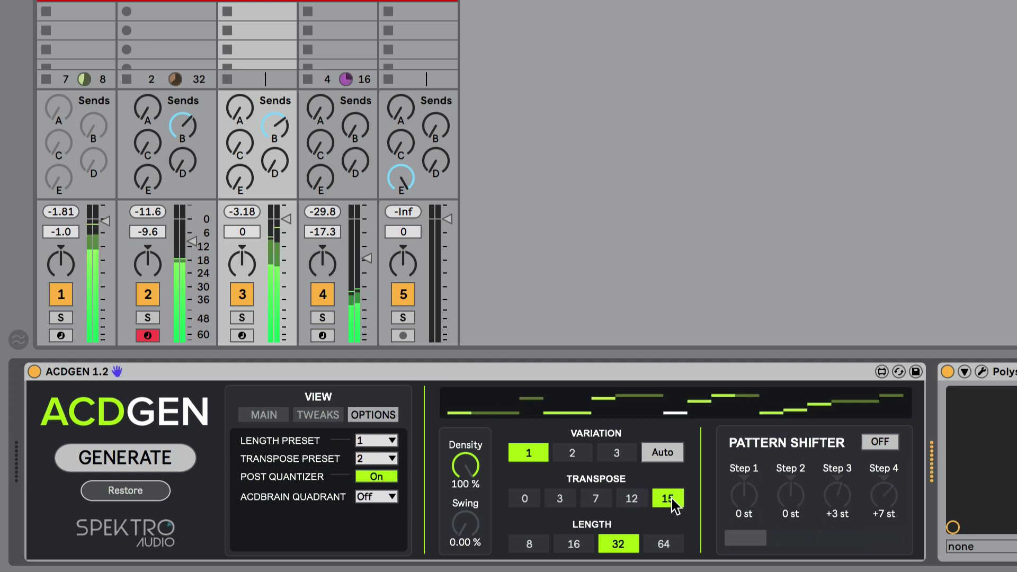
pyautogui.click(536, 499)
# Shorten the pattern length to 8 and audition transpositions of 7 and 12, ending on 0.
pyautogui.click(528, 544)
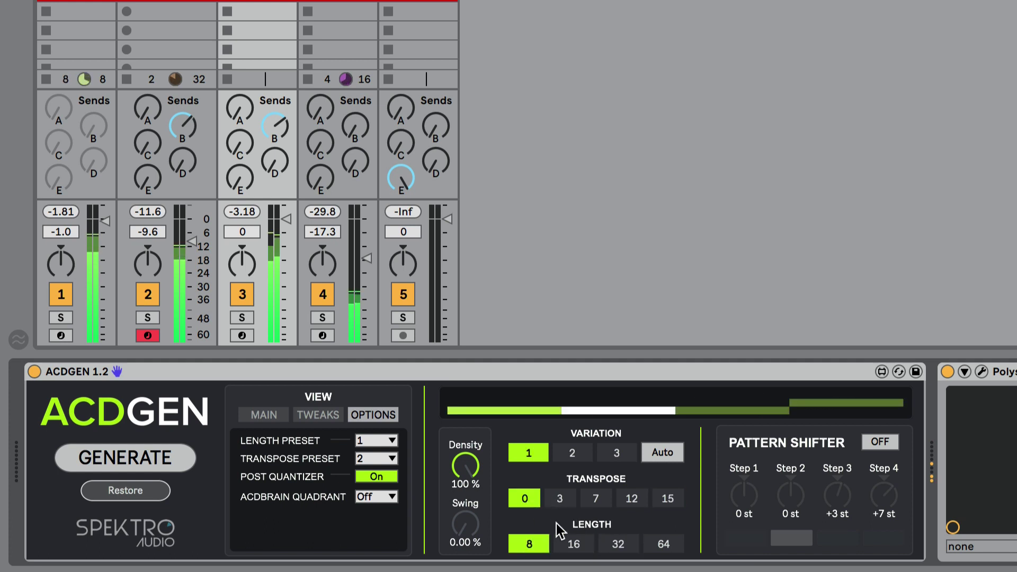
pyautogui.click(582, 497)
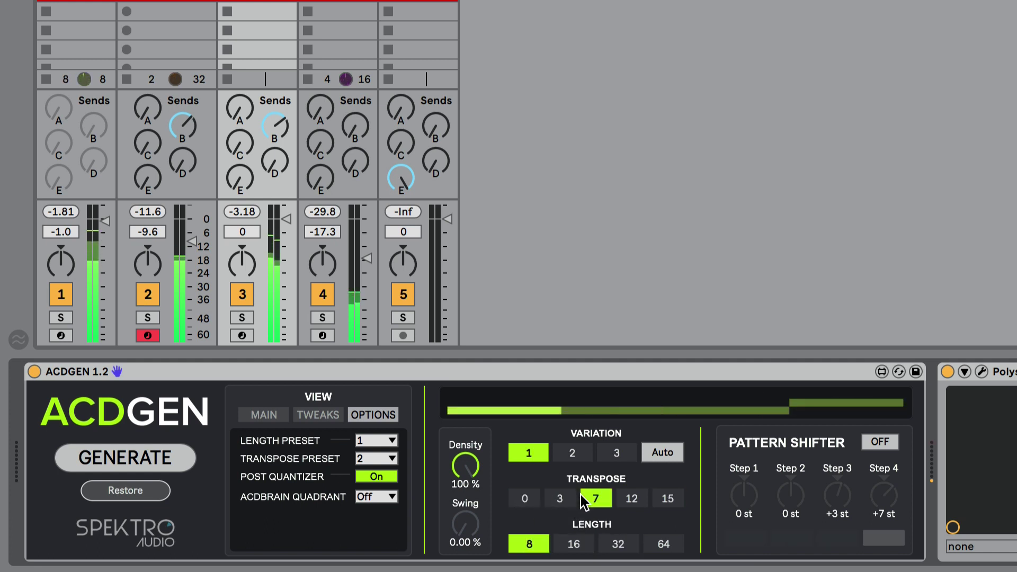
pyautogui.click(637, 498)
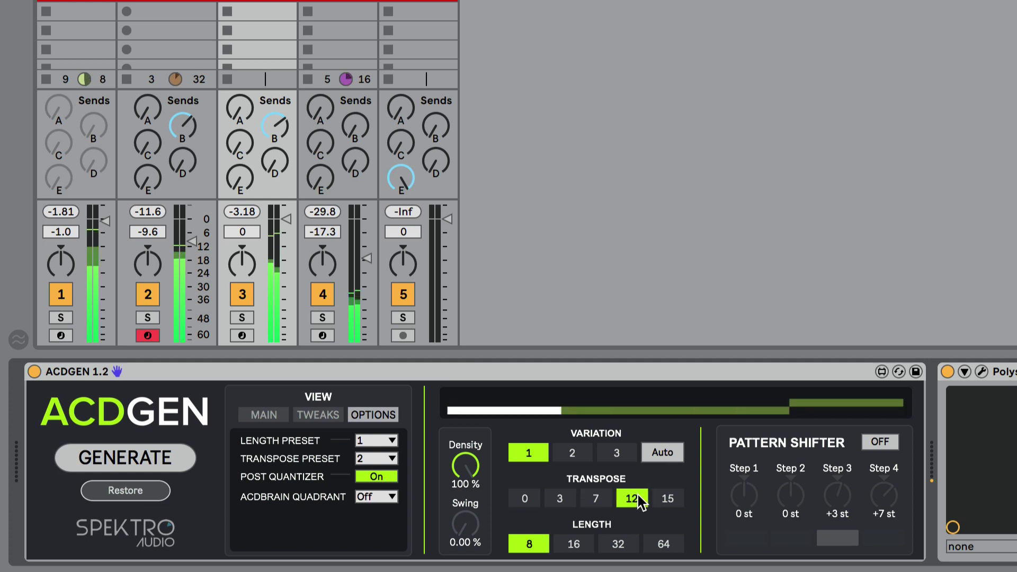
pyautogui.click(522, 499)
# Set the length preset to 2 and audition transpositions of 7, 12 and 15, ending on 0.
pyautogui.click(376, 440)
pyautogui.click(380, 463)
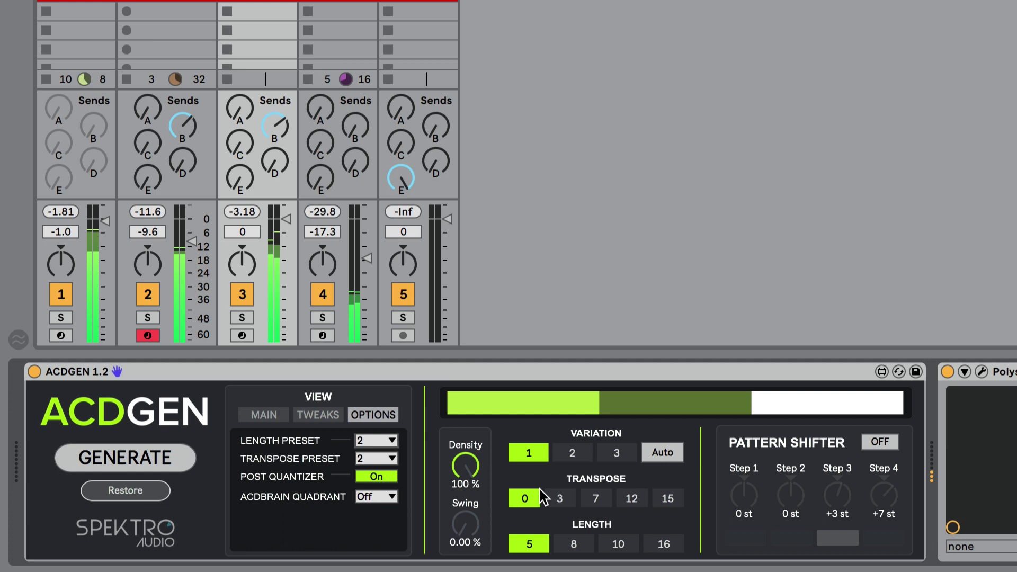
pyautogui.click(594, 499)
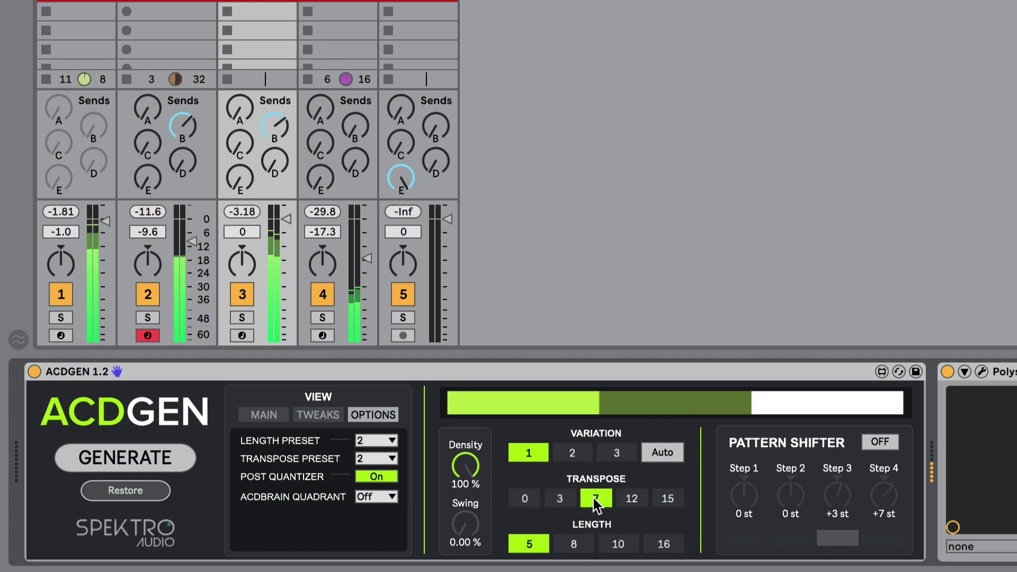
pyautogui.click(634, 499)
pyautogui.click(669, 498)
pyautogui.click(523, 498)
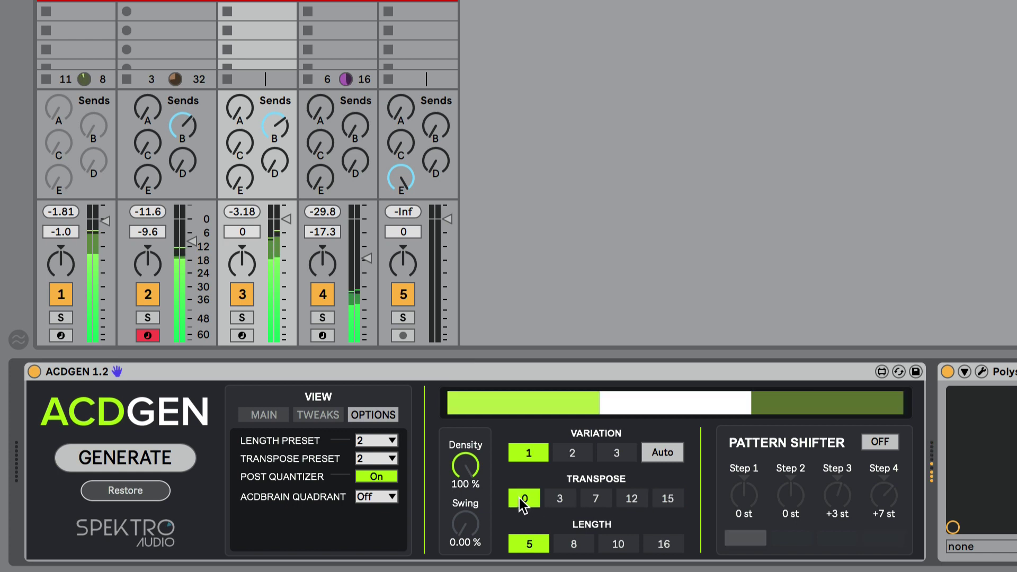
# Change the transpose preset to 3, and switch it on to preset 4.
pyautogui.click(380, 458)
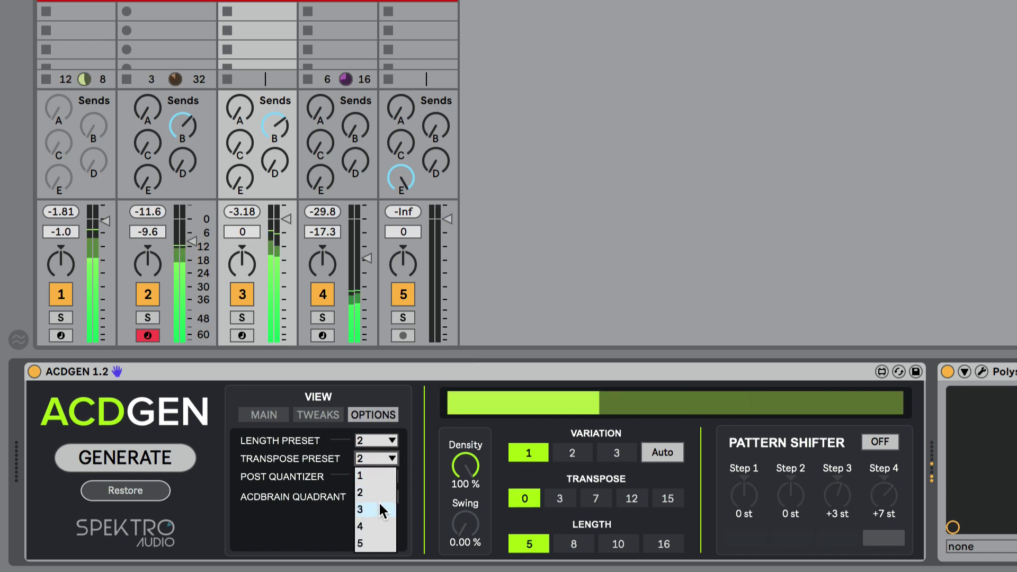
pyautogui.click(381, 509)
pyautogui.click(391, 457)
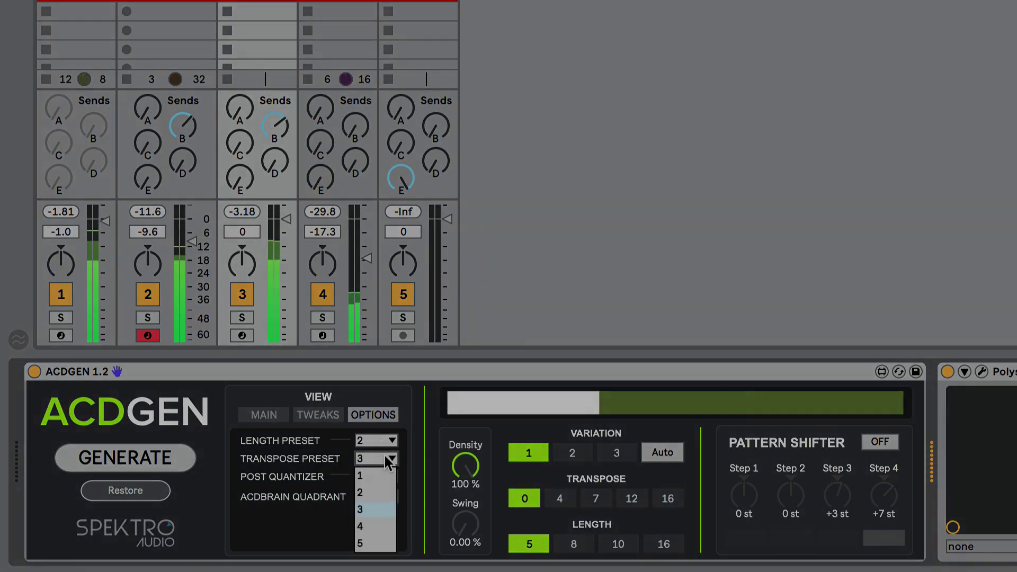
pyautogui.click(385, 527)
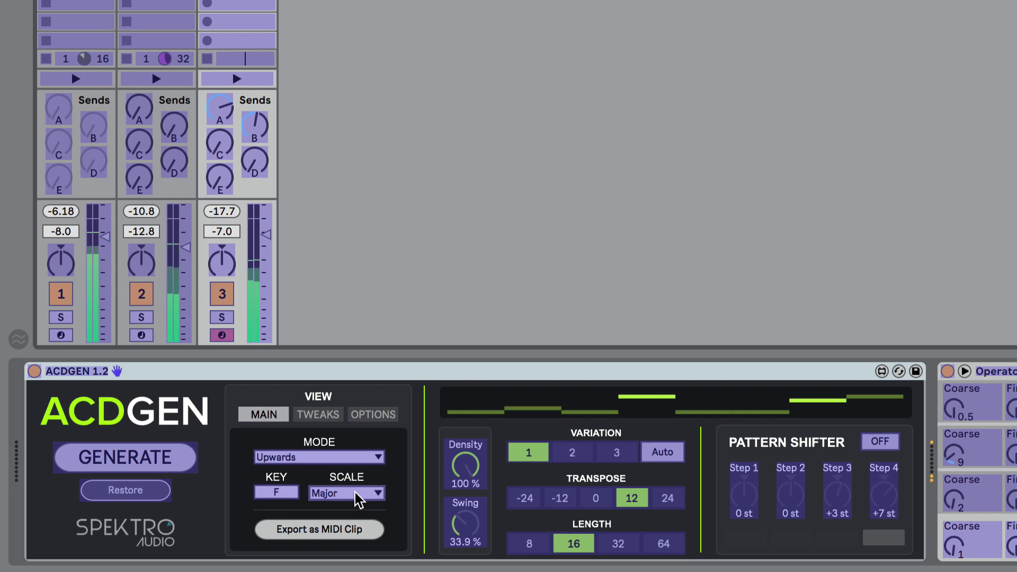
# Change the Upwards pattern's scale to Minor and raise its key to A#.
pyautogui.click(358, 500)
pyautogui.click(352, 509)
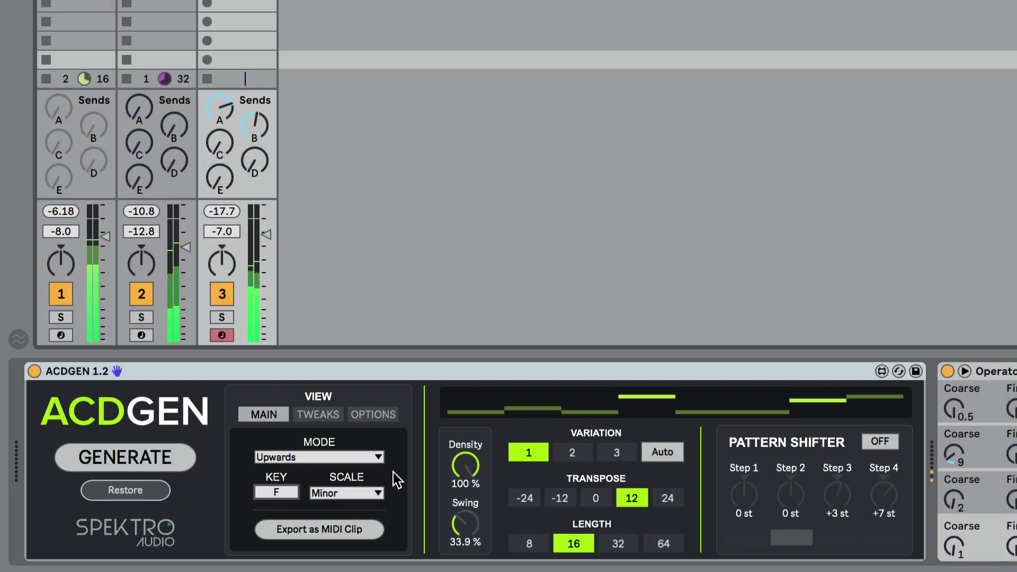
pyautogui.press('Up')
pyautogui.press('Up')
pyautogui.press('Up')
pyautogui.press('Up')
pyautogui.press('Up')
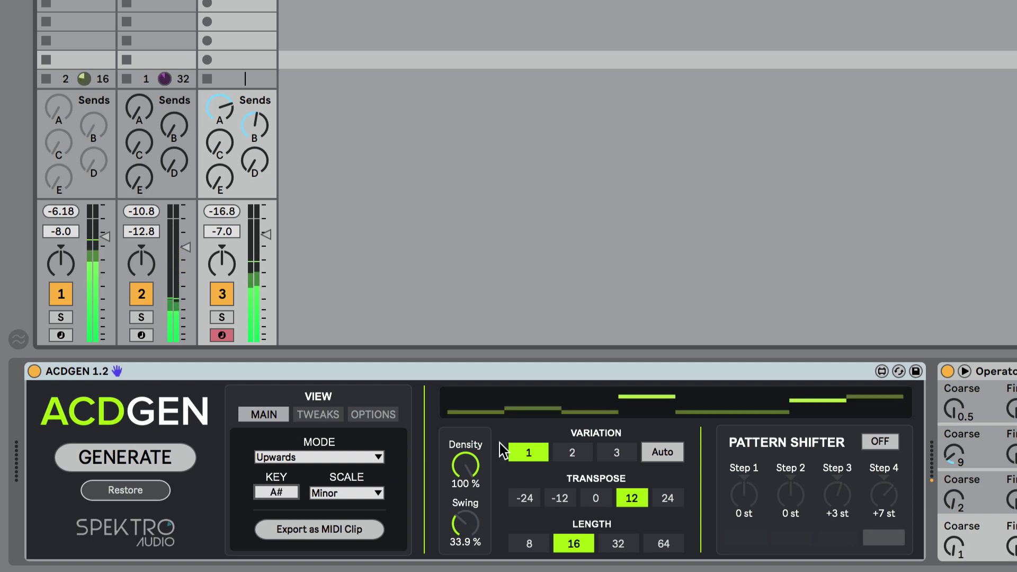
# Enable the Pattern Shifter and turn off the post quantizer.
pyautogui.click(883, 443)
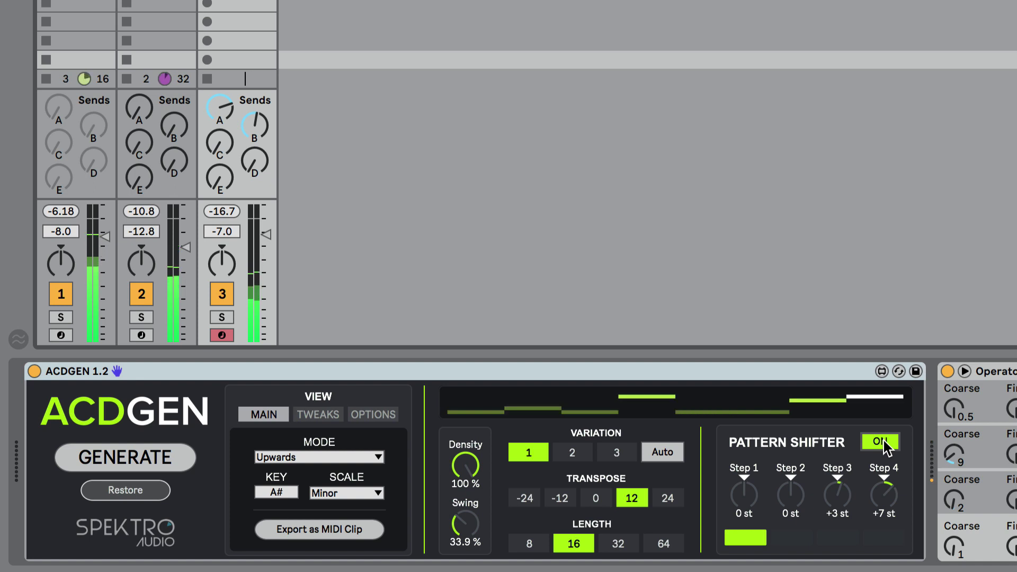
pyautogui.click(390, 416)
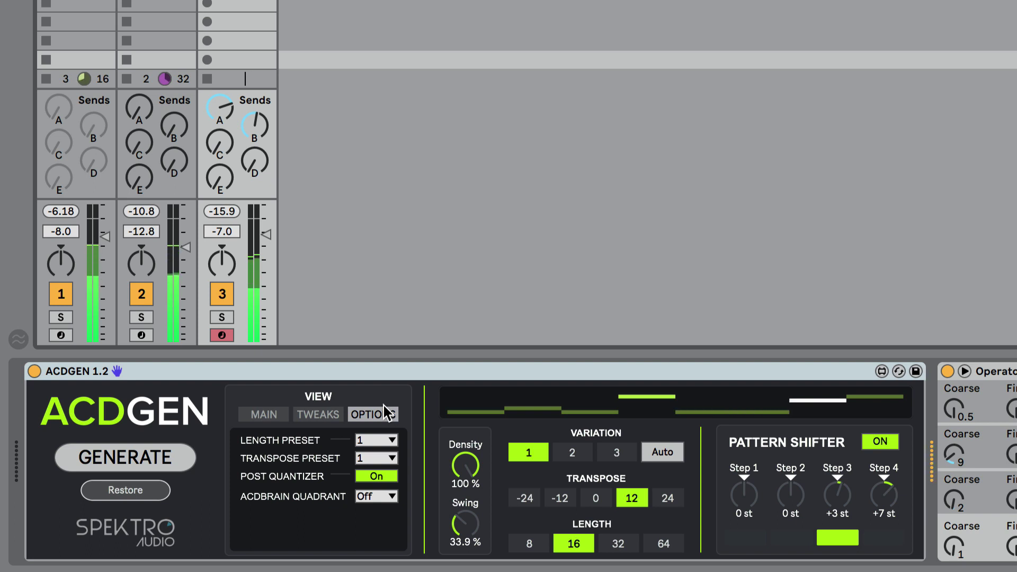
pyautogui.click(387, 474)
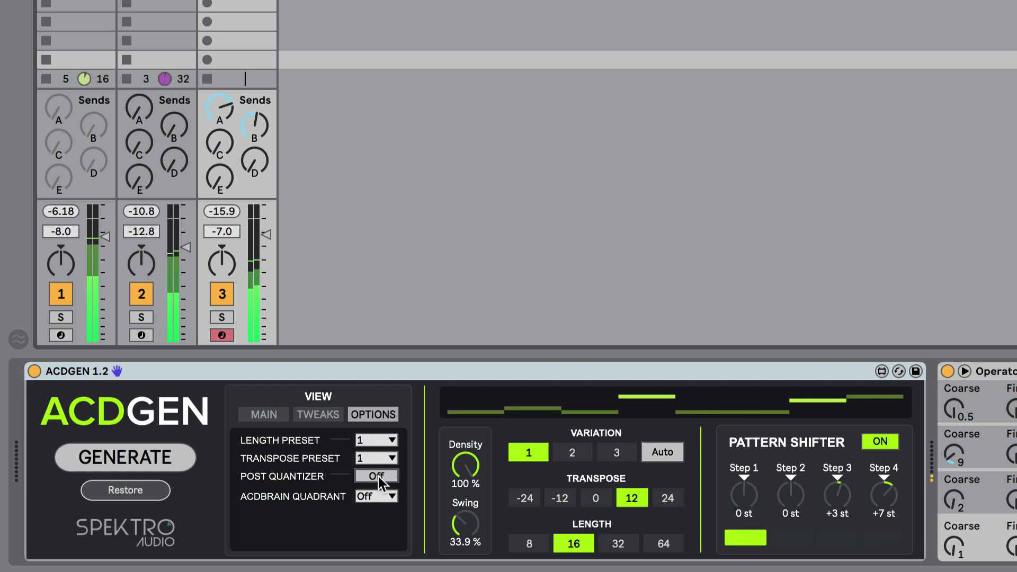
# Set the current pattern's length to 8, and generate a new Arp3 pattern on the Deckards track.
pyautogui.click(527, 544)
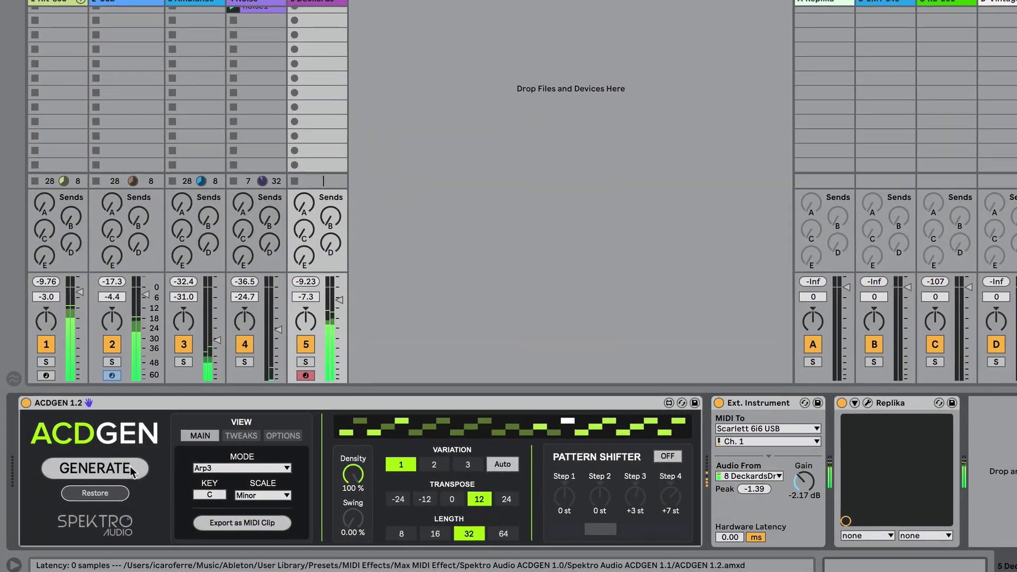
pyautogui.click(130, 466)
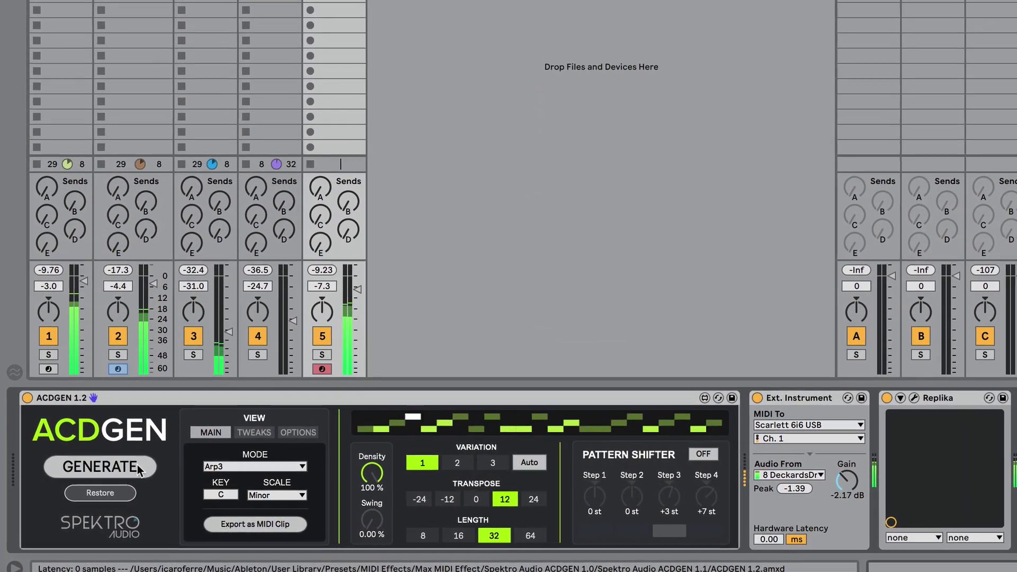